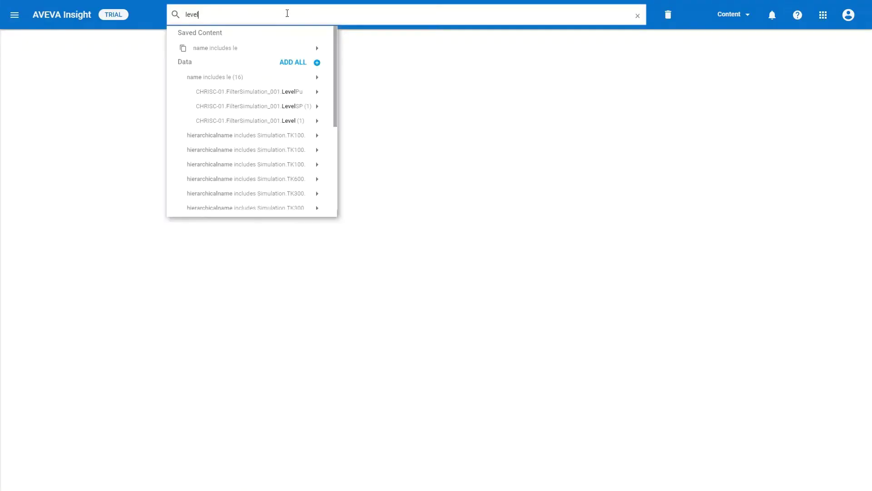
Filter to the tags whose name includes 'level' and show them as a Graphic from the Gallery
{"action": "left_click", "coordinate": [226, 78]}
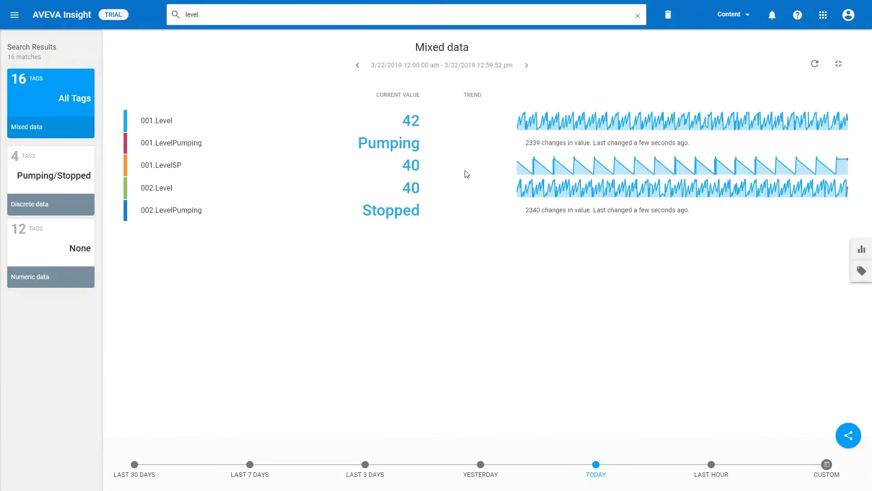
{"action": "left_click", "coordinate": [861, 249]}
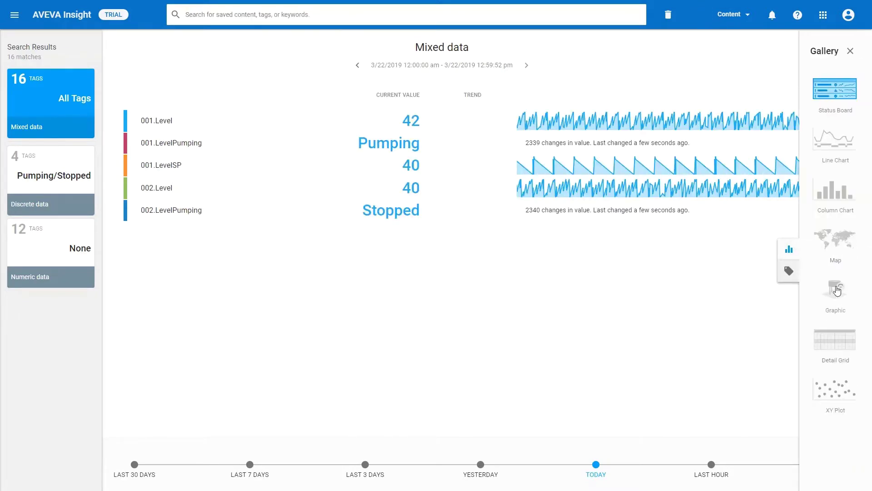
{"action": "left_click", "coordinate": [837, 291]}
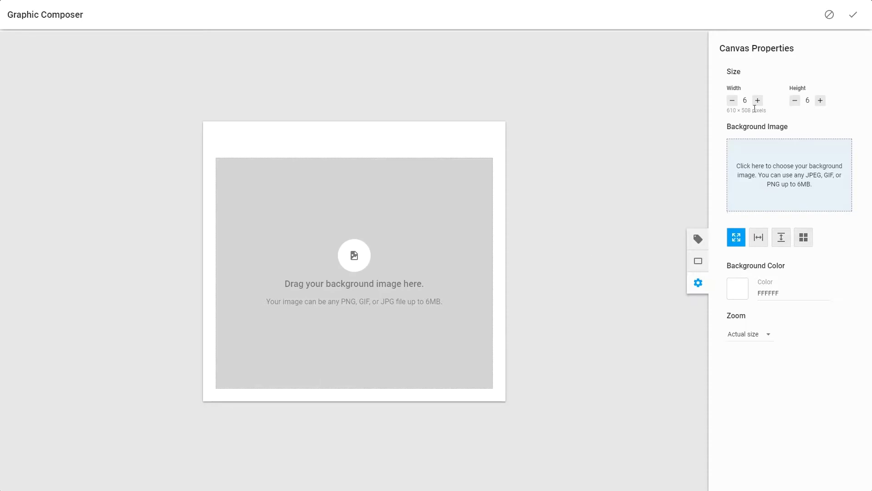
Set the graphic canvas to 7 × 7 with MWRD_Kirie_WRP.jpg as the background image
{"action": "left_click", "coordinate": [757, 101]}
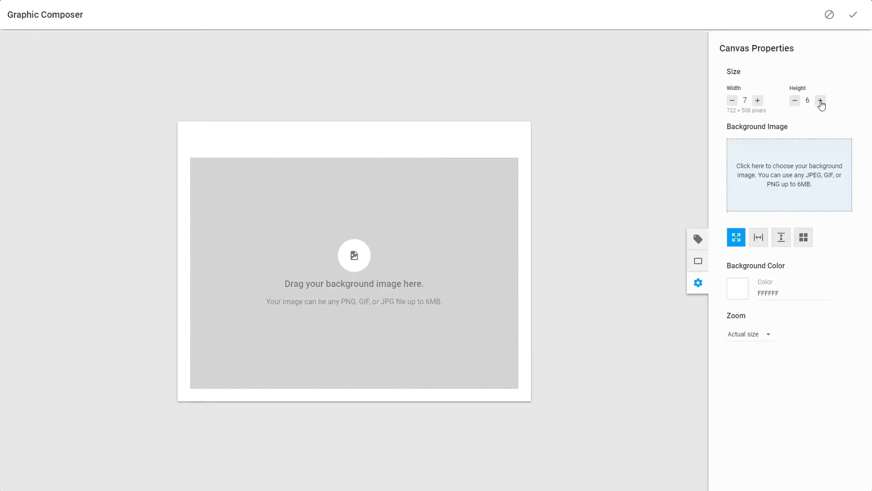
{"action": "left_click", "coordinate": [821, 101]}
{"action": "left_click", "coordinate": [793, 178]}
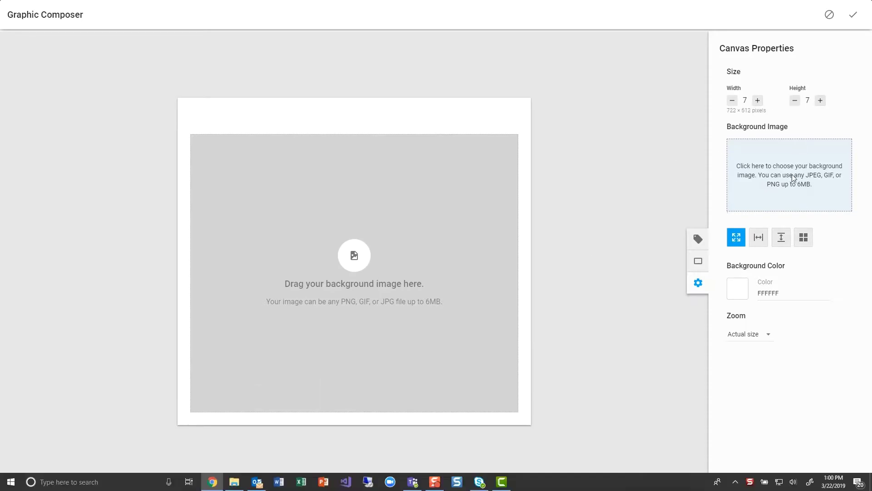
{"action": "double_click", "coordinate": [382, 152]}
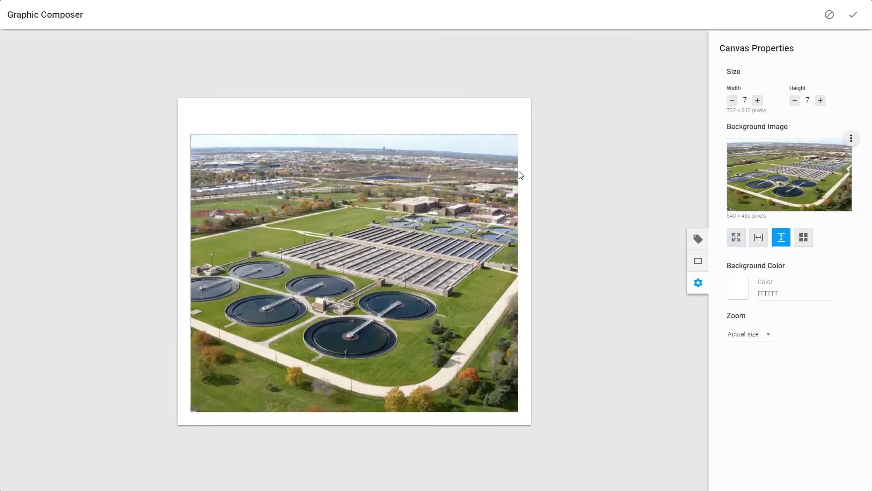
{"action": "left_click", "coordinate": [699, 261]}
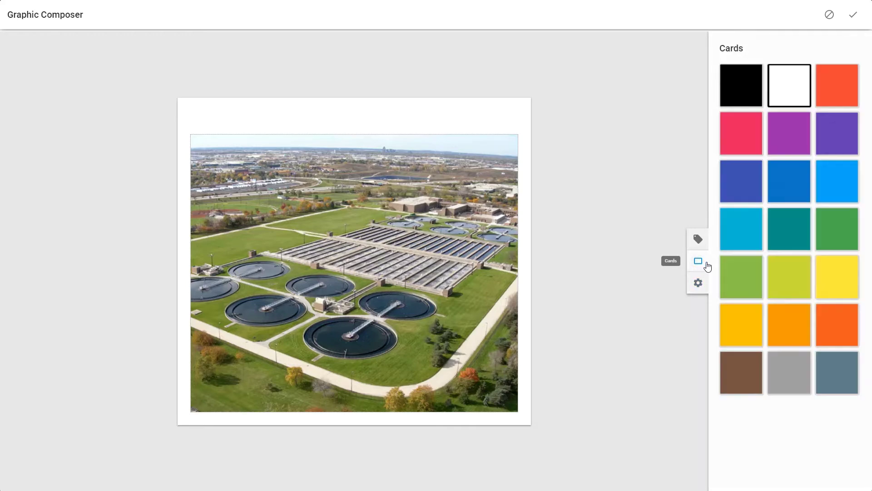
Place a blue-grey card over the top of the photo, make it taller and set its shade to 8
{"action": "left_click_drag", "start_coordinate": [844, 374], "coordinate": [508, 173]}
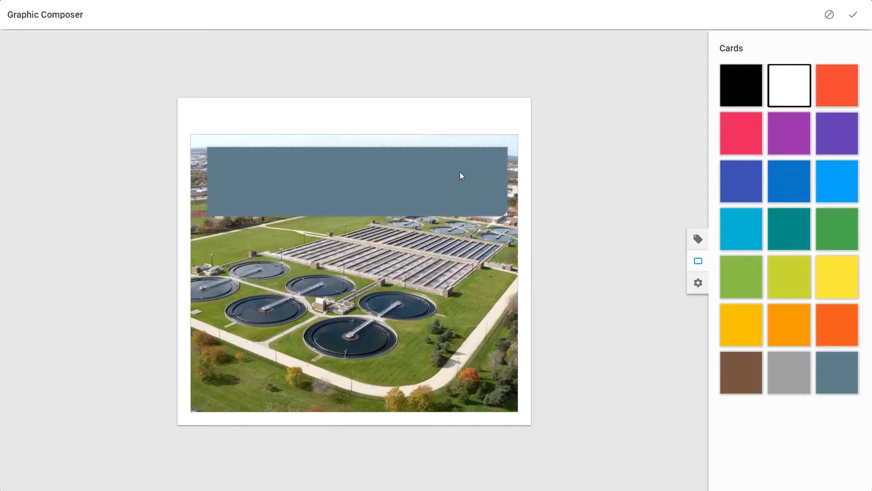
{"action": "left_click_drag", "start_coordinate": [412, 215], "coordinate": [412, 224]}
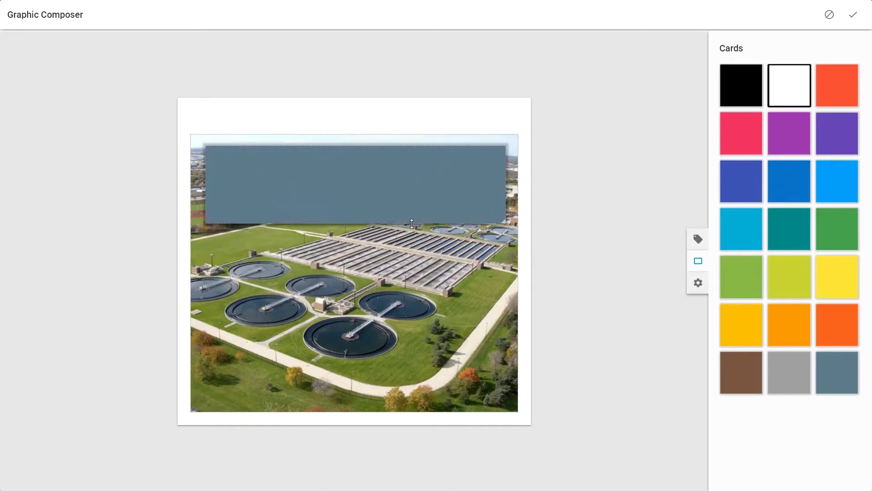
{"action": "left_click", "coordinate": [505, 147]}
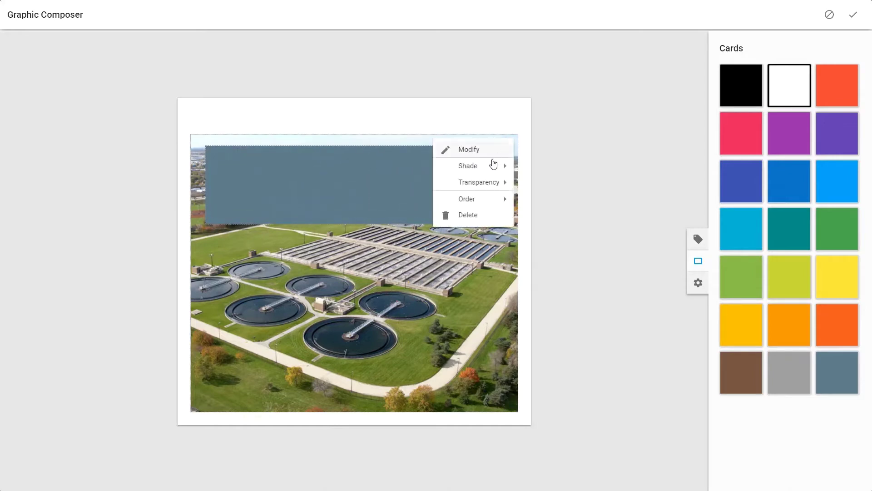
{"action": "mouse_move", "coordinate": [477, 167]}
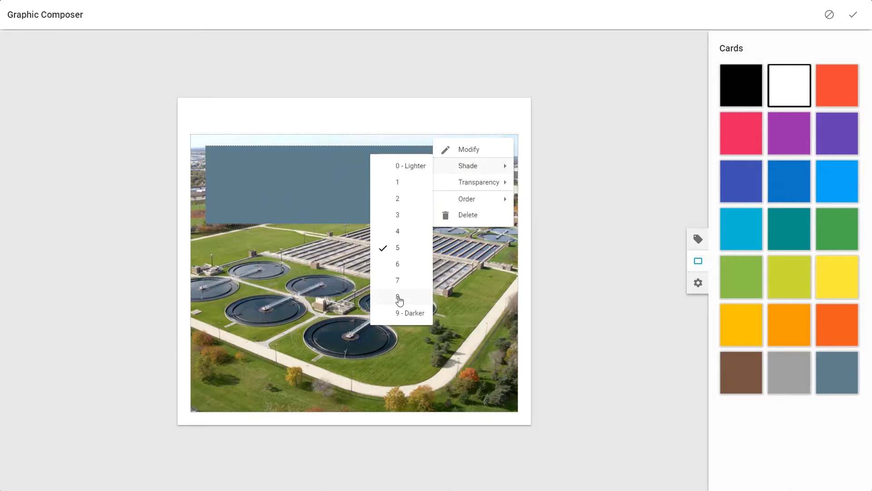
{"action": "left_click", "coordinate": [398, 297]}
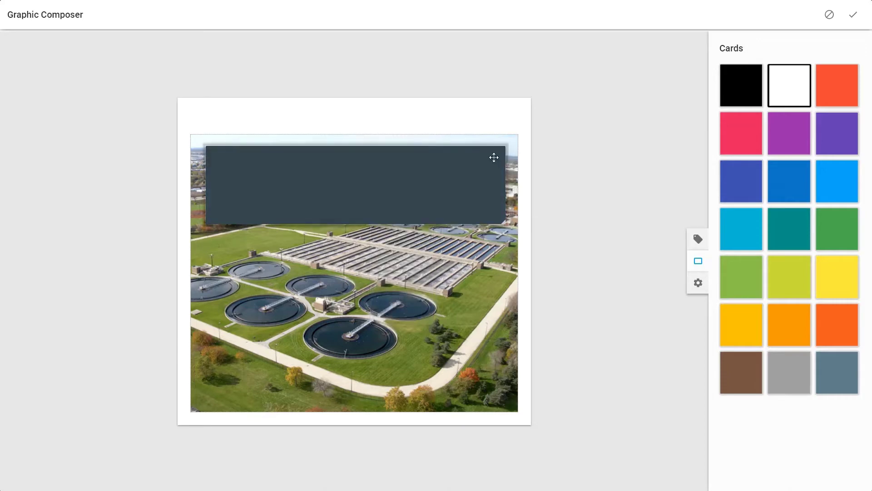
Make the card semi-transparent so the plant photo shows through
{"action": "left_click", "coordinate": [505, 147]}
{"action": "mouse_move", "coordinate": [482, 183]}
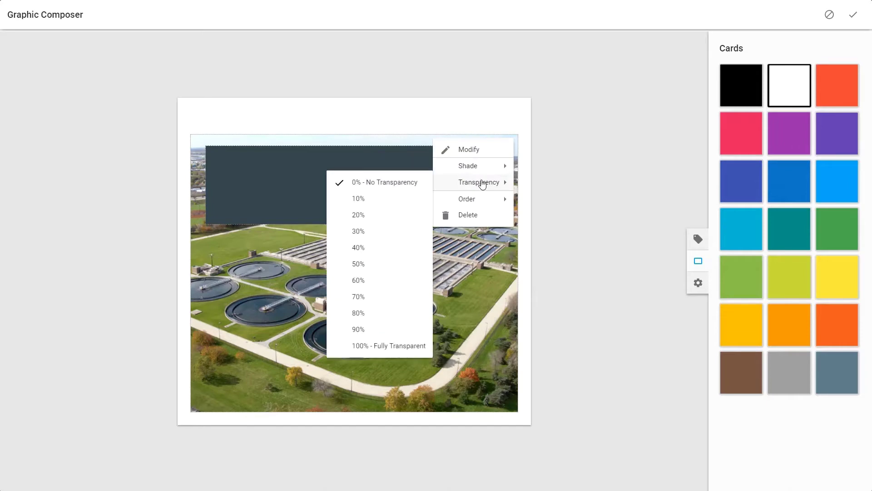
{"action": "left_click", "coordinate": [370, 232]}
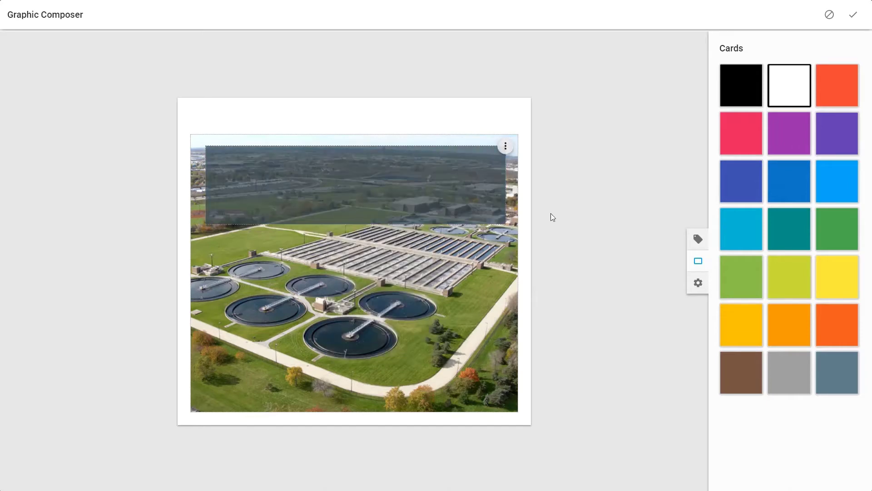
{"action": "left_click", "coordinate": [698, 239]}
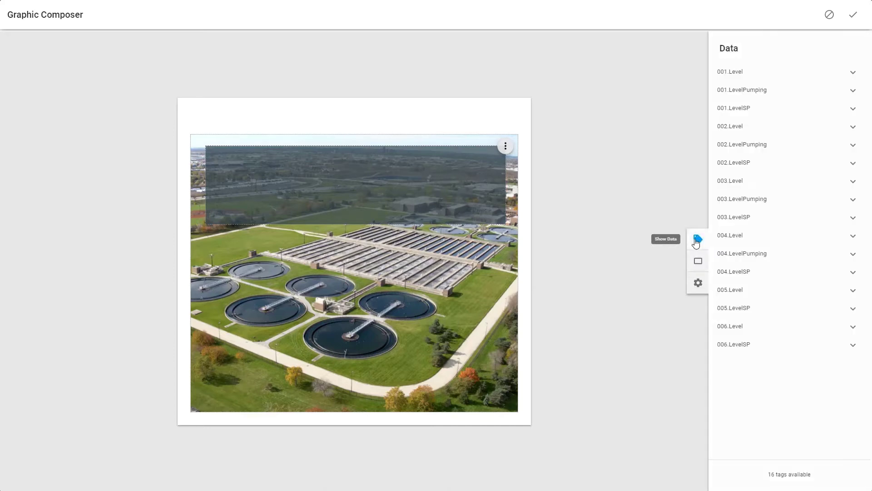
Add 001.Level to the card as a yellow circular gauge
{"action": "left_click_drag", "start_coordinate": [732, 73], "coordinate": [244, 161]}
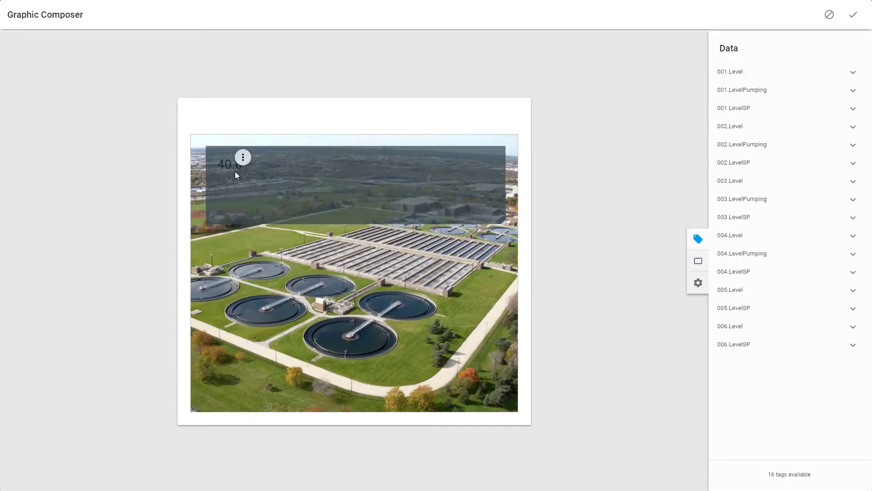
{"action": "left_click", "coordinate": [245, 162]}
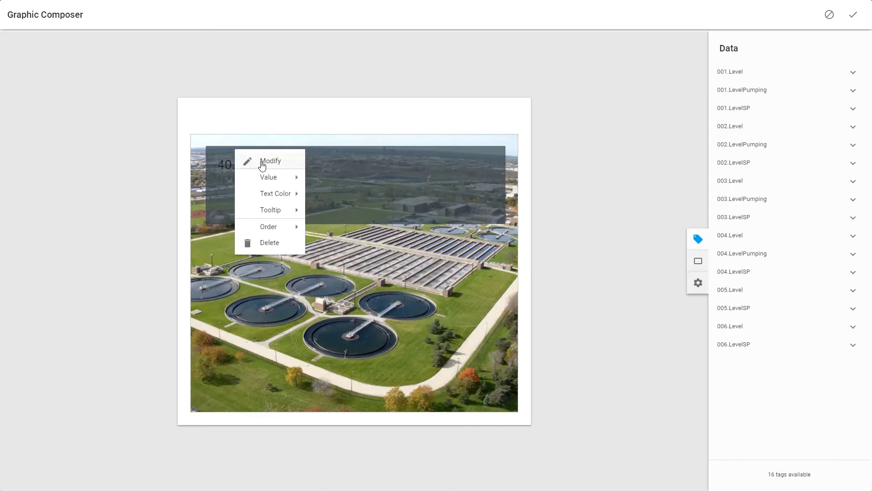
{"action": "left_click", "coordinate": [261, 161]}
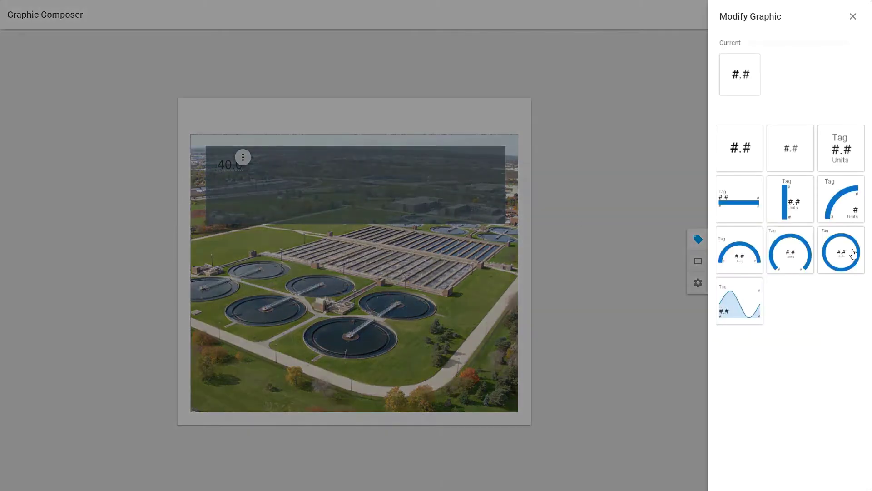
{"action": "left_click", "coordinate": [854, 254]}
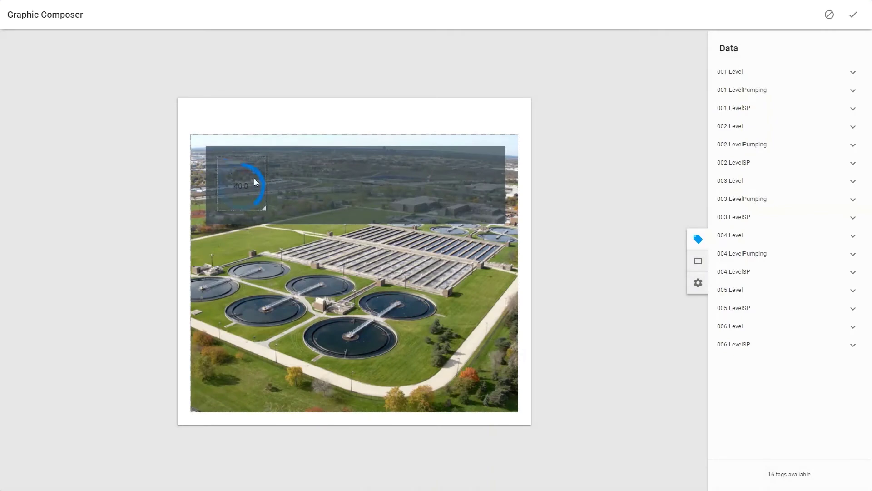
{"action": "left_click", "coordinate": [264, 160]}
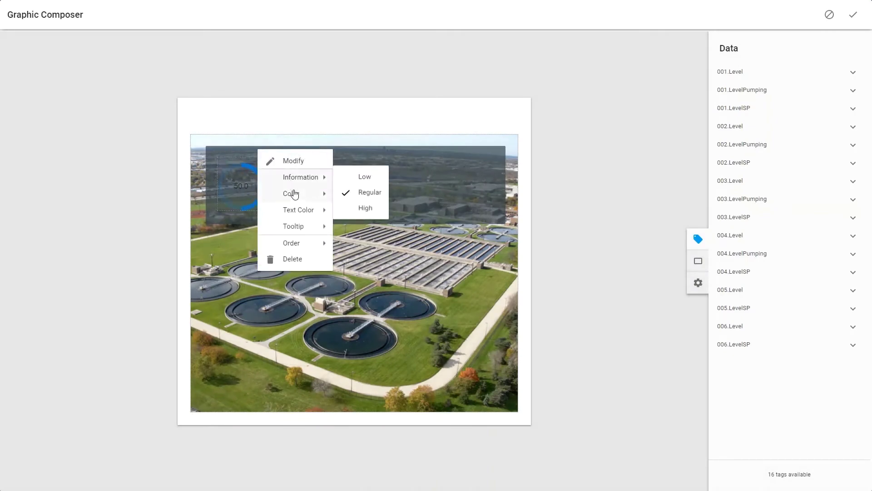
{"action": "mouse_move", "coordinate": [295, 196]}
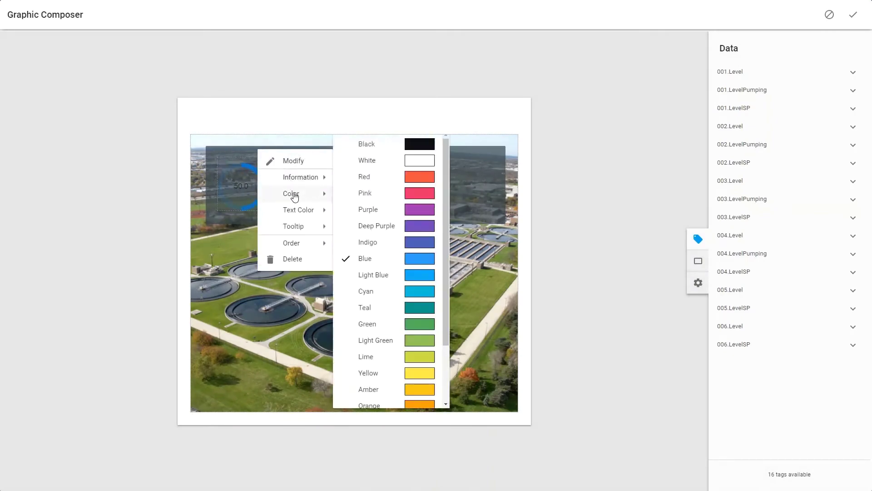
{"action": "left_click", "coordinate": [380, 373]}
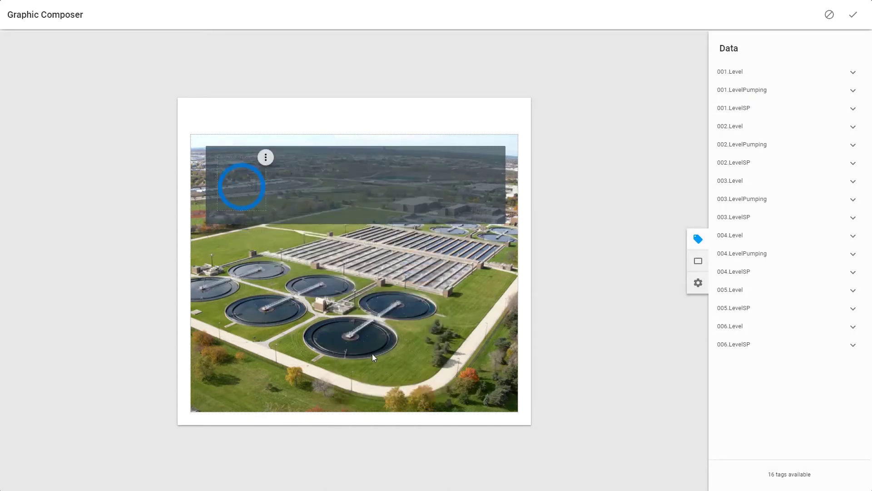
Give the 001.Level gauge white text and High information showing its tag name, and make it taller
{"action": "left_click", "coordinate": [266, 157]}
{"action": "mouse_move", "coordinate": [300, 208]}
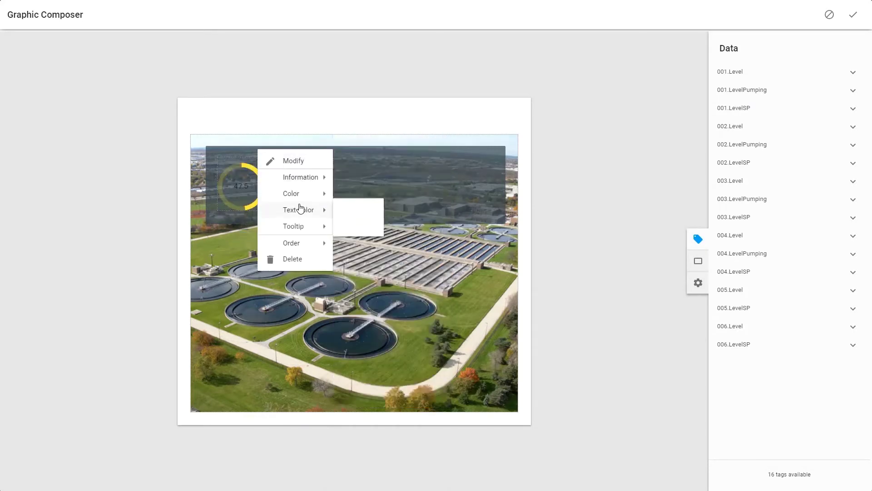
{"action": "left_click", "coordinate": [345, 226]}
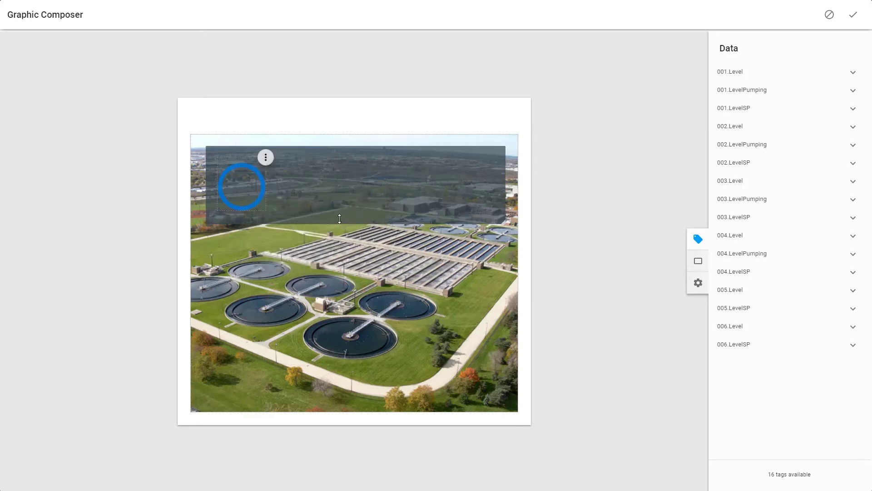
{"action": "left_click", "coordinate": [266, 157]}
{"action": "mouse_move", "coordinate": [285, 177]}
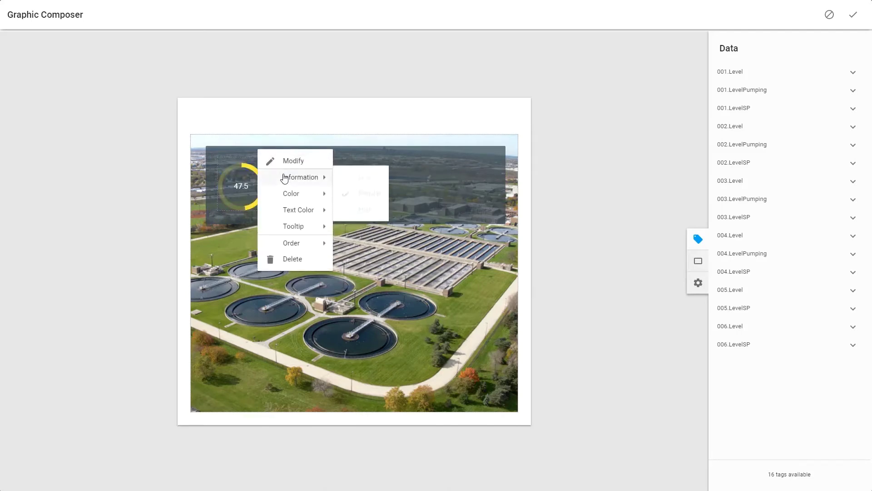
{"action": "left_click", "coordinate": [362, 210]}
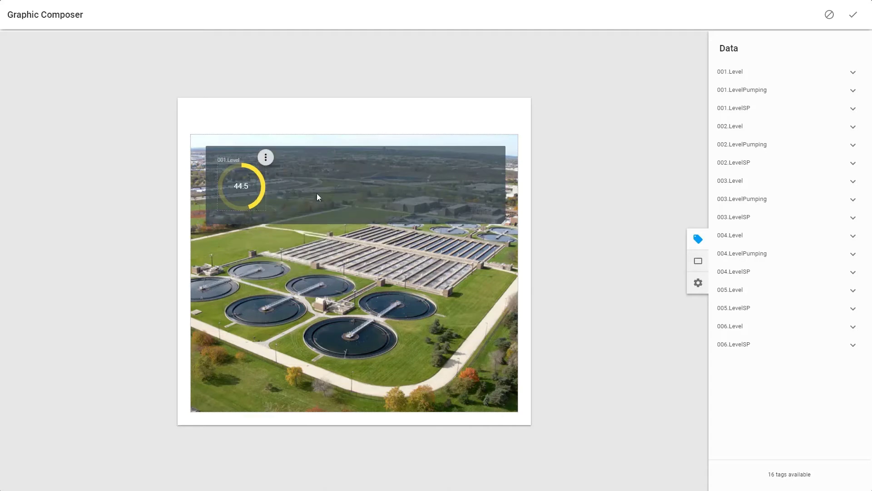
{"action": "left_click_drag", "start_coordinate": [251, 210], "coordinate": [251, 215]}
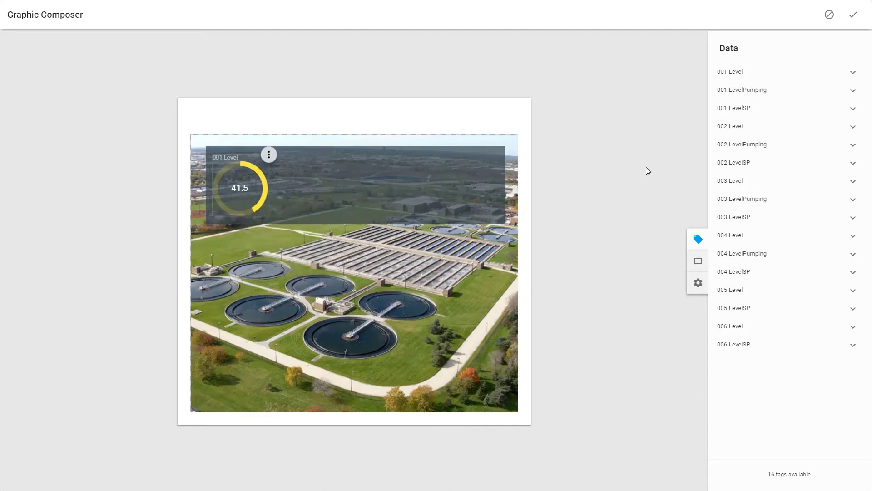
Place 002.Level, 003.Level and 004.Level on the card and make 002.Level a horizontal bar
{"action": "left_click_drag", "start_coordinate": [720, 129], "coordinate": [321, 177]}
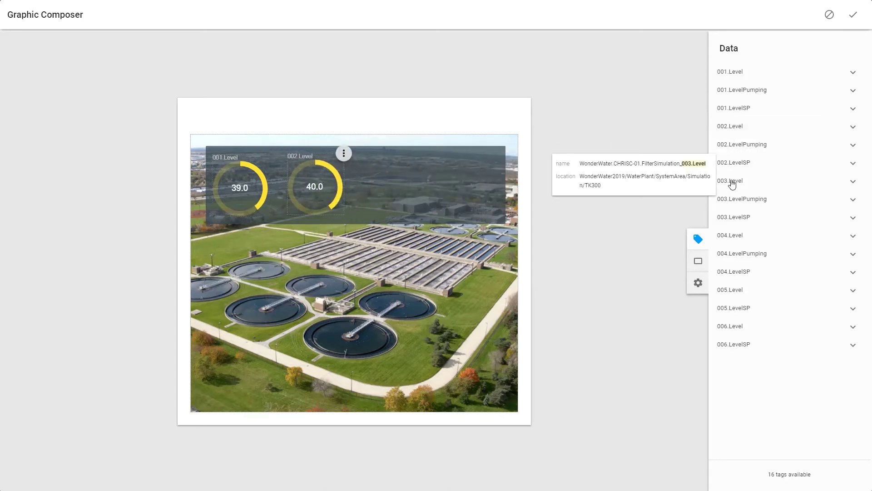
{"action": "left_click_drag", "start_coordinate": [731, 183], "coordinate": [405, 163]}
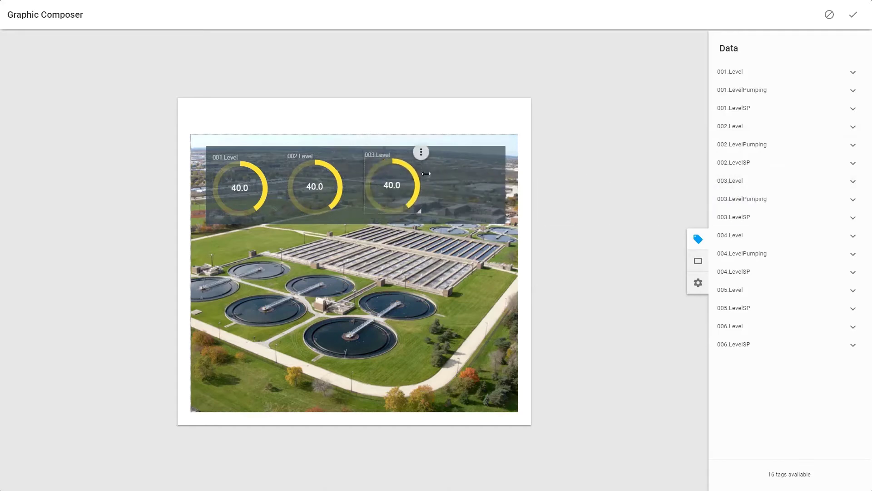
{"action": "left_click_drag", "start_coordinate": [727, 234], "coordinate": [462, 169]}
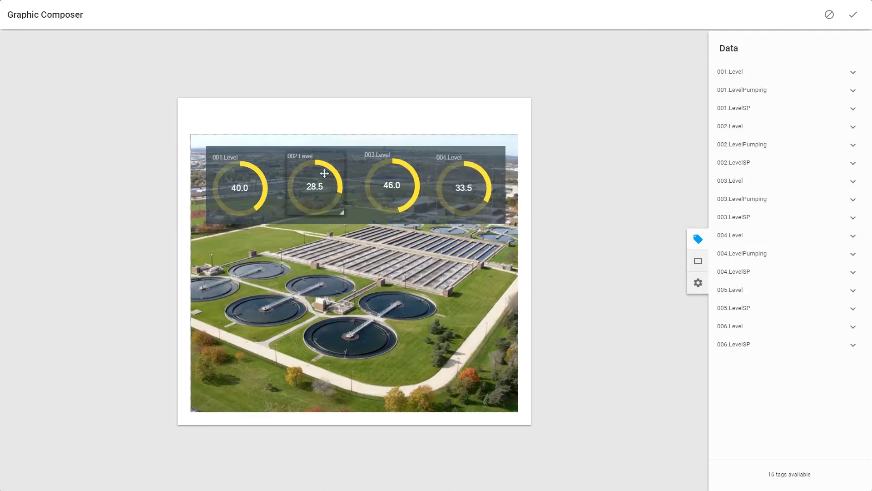
{"action": "left_click", "coordinate": [344, 154]}
{"action": "left_click", "coordinate": [351, 156]}
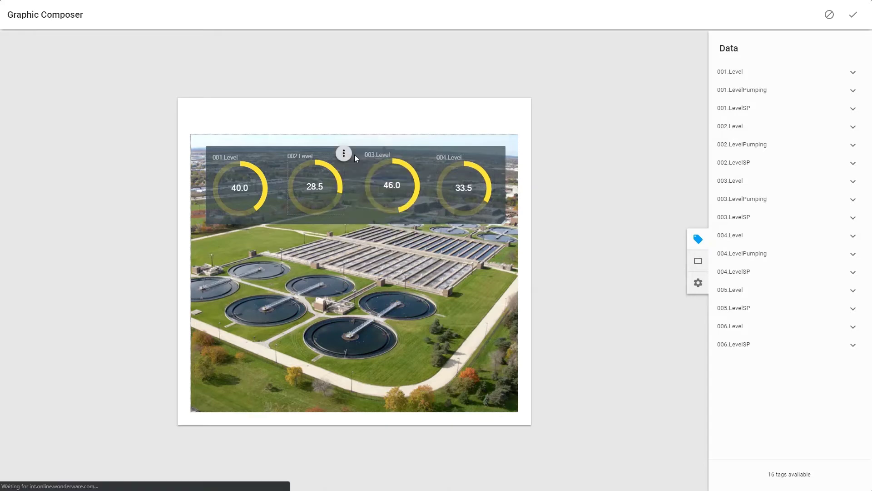
{"action": "left_click", "coordinate": [749, 201]}
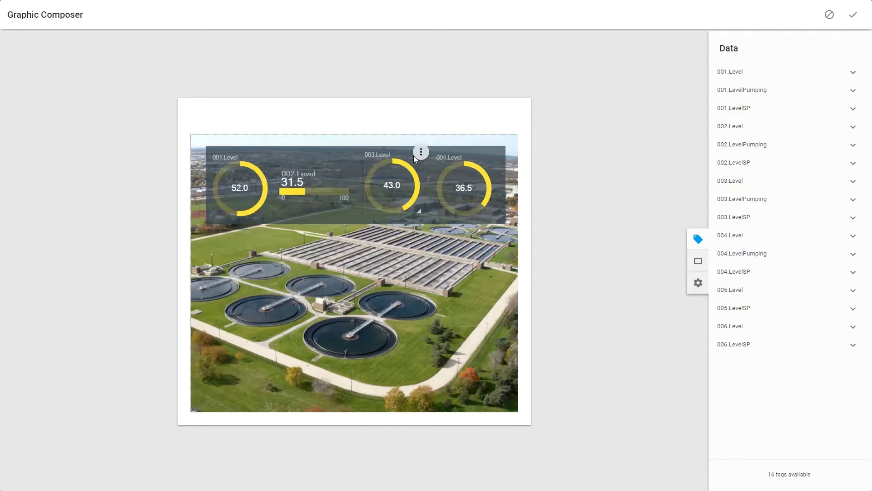
Turn 003.Level into a quarter-arc gauge and 004.Level into a trend with duration 2
{"action": "left_click", "coordinate": [415, 153]}
{"action": "left_click", "coordinate": [432, 157]}
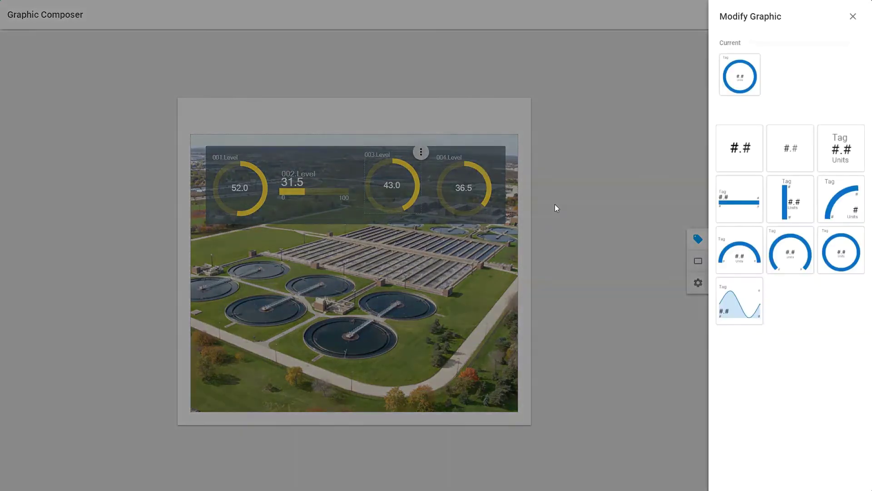
{"action": "left_click", "coordinate": [833, 200]}
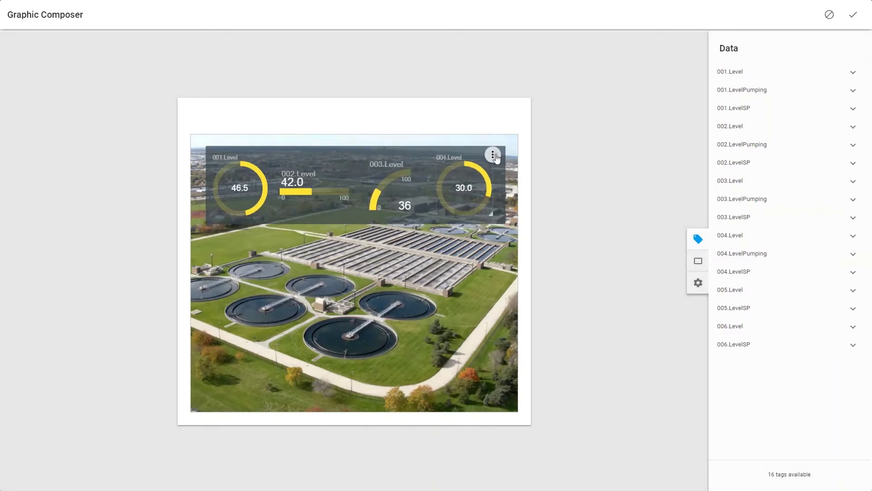
{"action": "left_click", "coordinate": [490, 160]}
{"action": "left_click", "coordinate": [489, 161]}
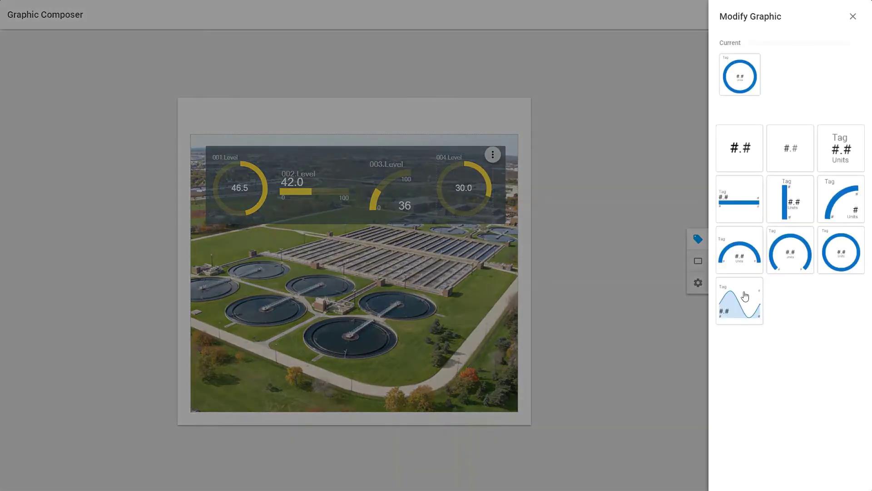
{"action": "left_click", "coordinate": [746, 296]}
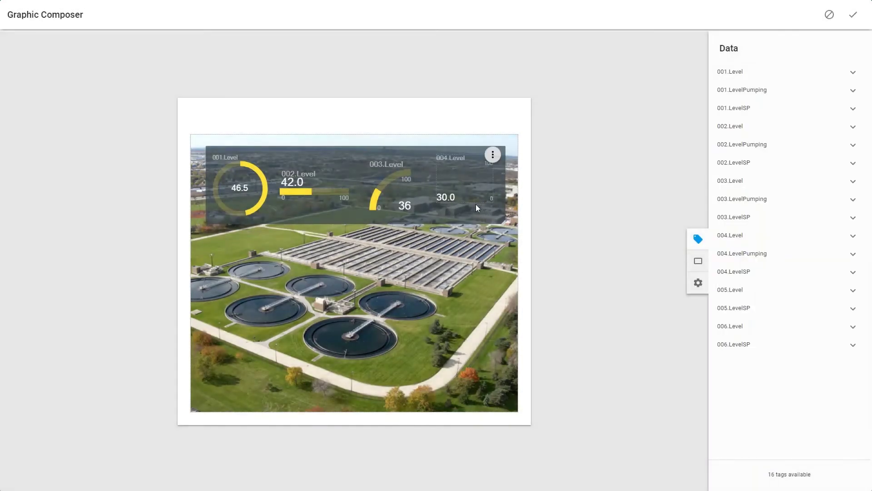
{"action": "left_click", "coordinate": [497, 155]}
{"action": "mouse_move", "coordinate": [471, 216]}
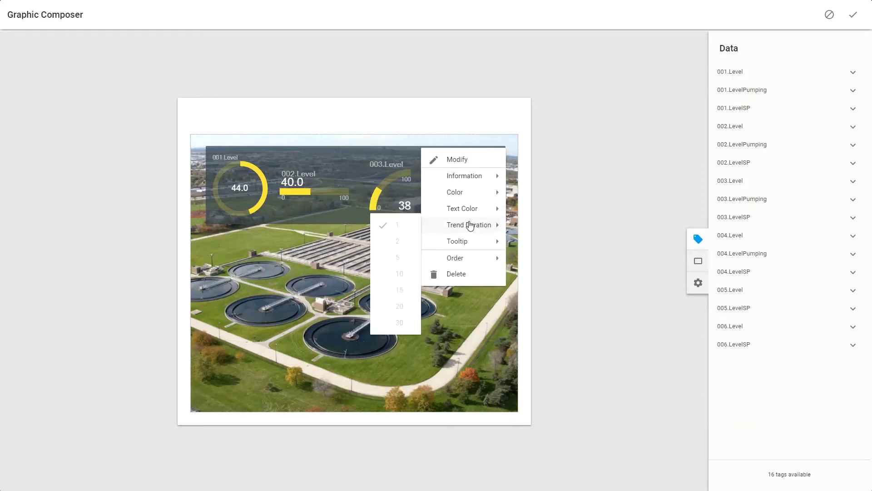
{"action": "left_click", "coordinate": [391, 242]}
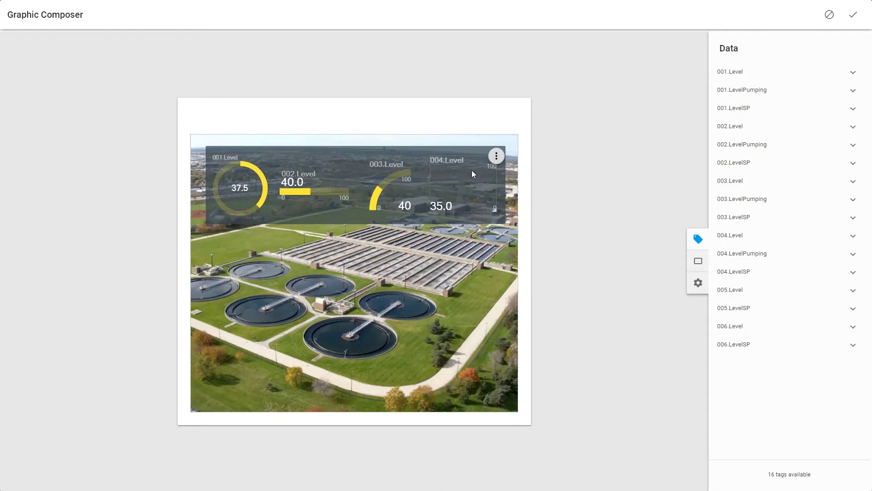
Save the graphic as 'My Overview' with keyword Overview, visible to My Team in WonderWater2019
{"action": "left_click", "coordinate": [854, 20]}
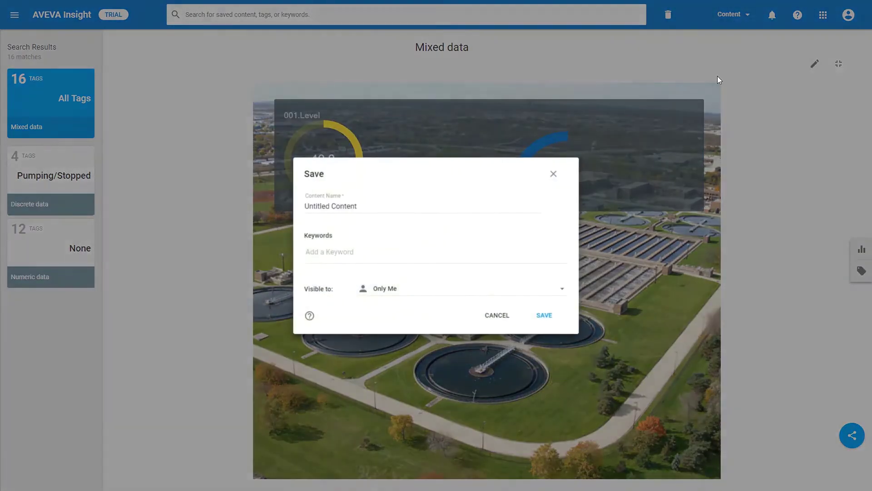
{"action": "type", "text": "My Overview"}
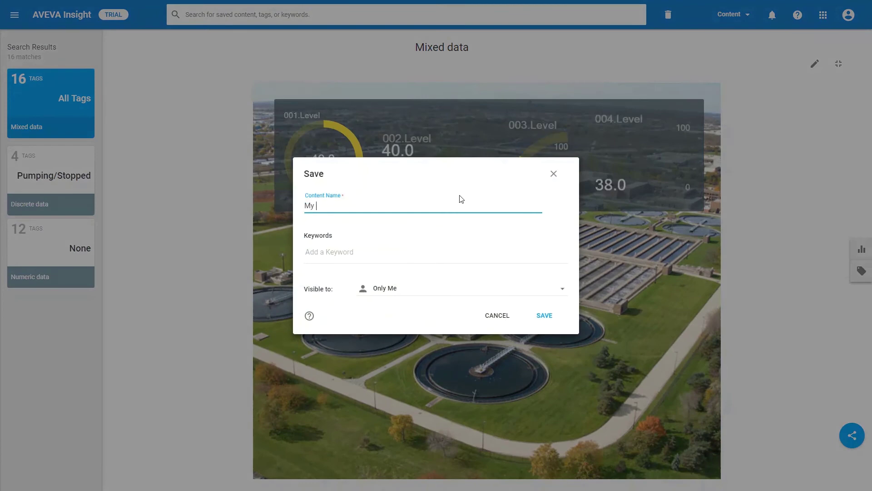
{"action": "left_click", "coordinate": [362, 253]}
{"action": "type", "text": "Overview"}
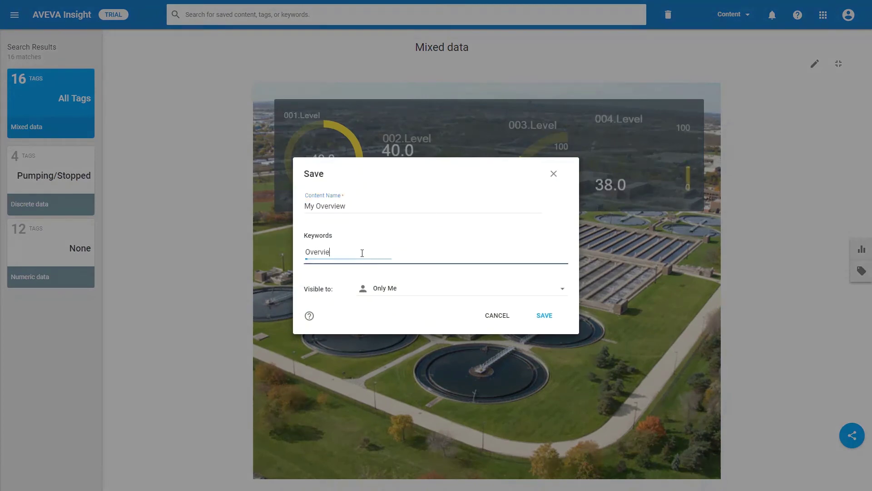
{"action": "left_click", "coordinate": [424, 290]}
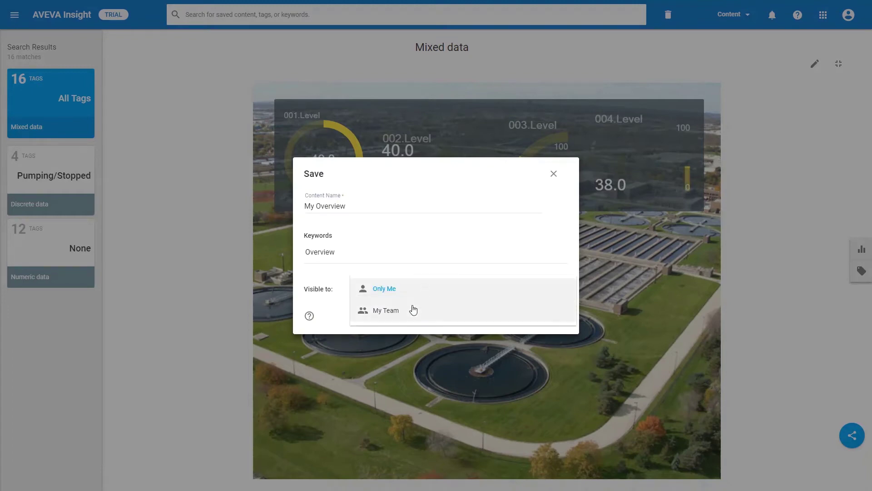
{"action": "left_click", "coordinate": [413, 307]}
{"action": "left_click", "coordinate": [538, 306]}
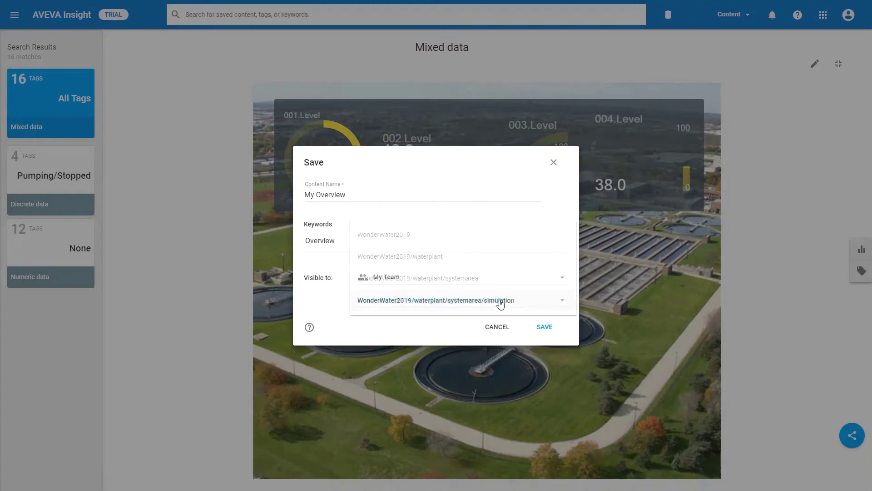
{"action": "left_click", "coordinate": [397, 240]}
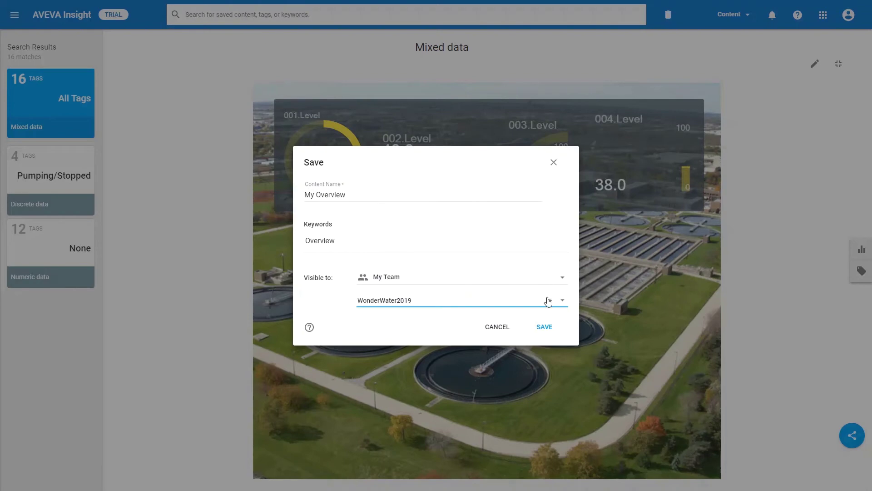
{"action": "left_click", "coordinate": [545, 327]}
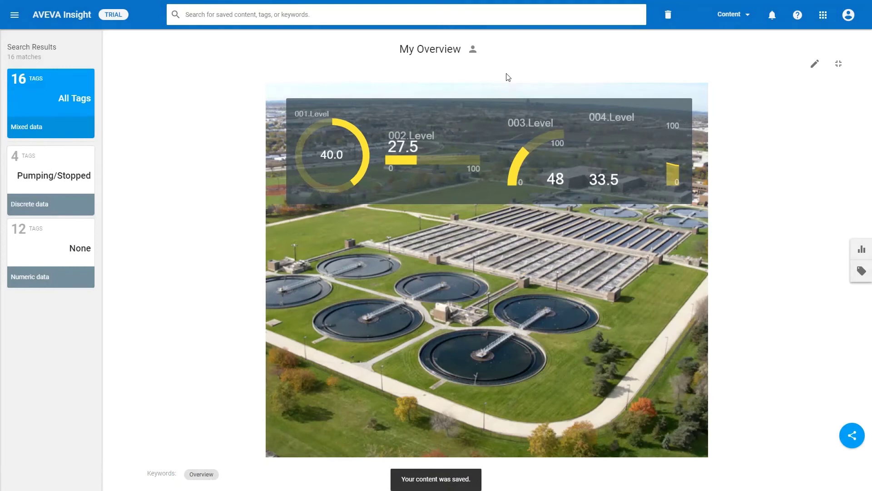
Find the Overview Dashboard by keyword 'Overview', edit it and enlarge the My Overview tile to the left half
{"action": "left_click", "coordinate": [436, 16]}
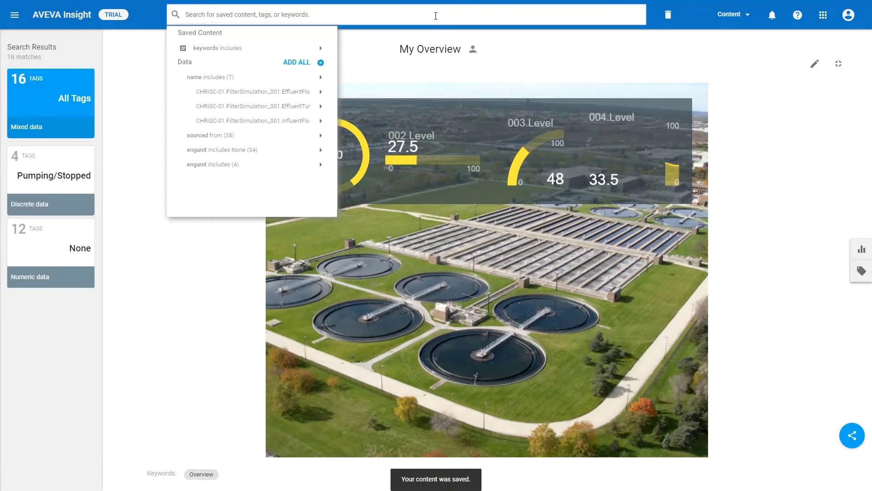
{"action": "type", "text": "Overview"}
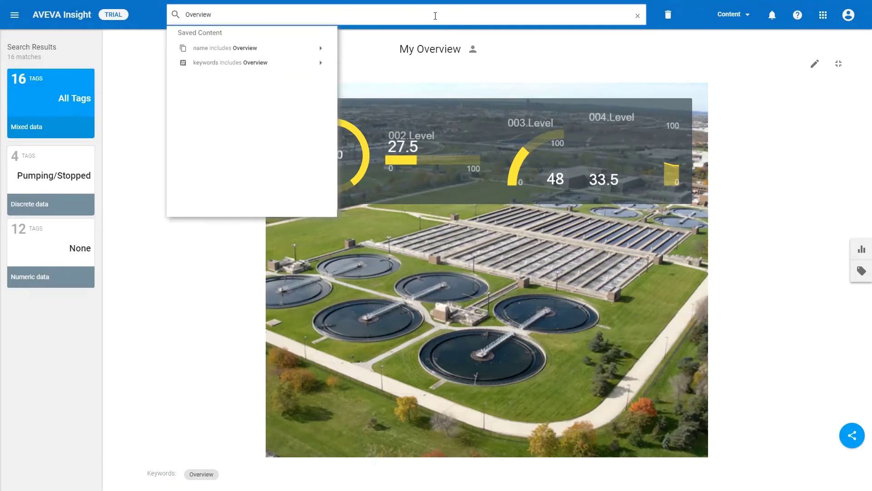
{"action": "mouse_move", "coordinate": [259, 64]}
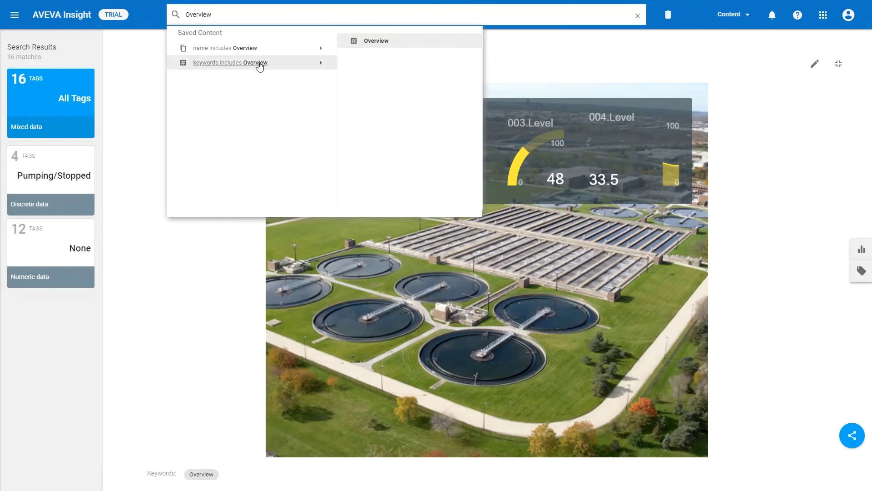
{"action": "left_click", "coordinate": [376, 42]}
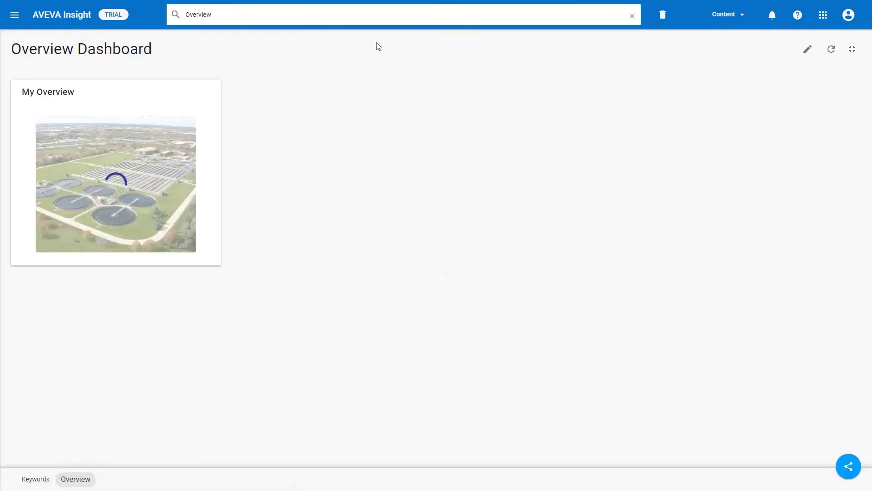
{"action": "left_click", "coordinate": [808, 50]}
{"action": "left_click_drag", "start_coordinate": [222, 263], "coordinate": [418, 444]}
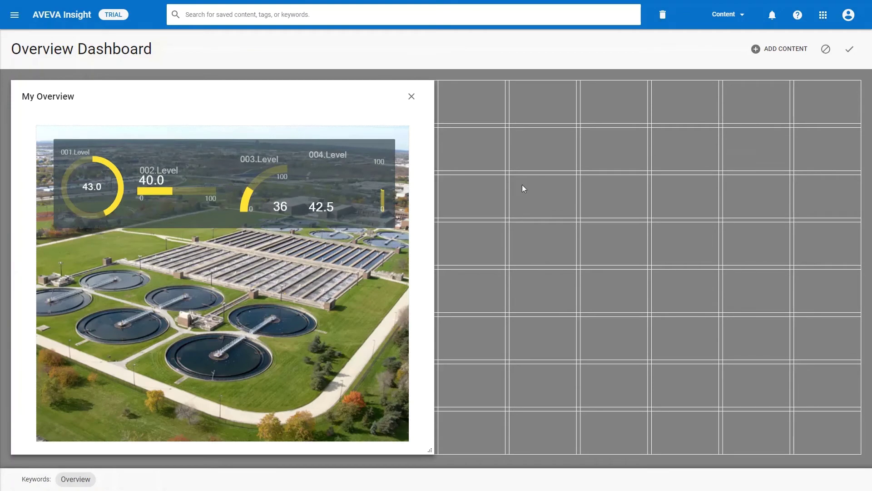
Add the TK100 Status and TK200 Status trends to the dashboard
{"action": "left_click", "coordinate": [768, 48]}
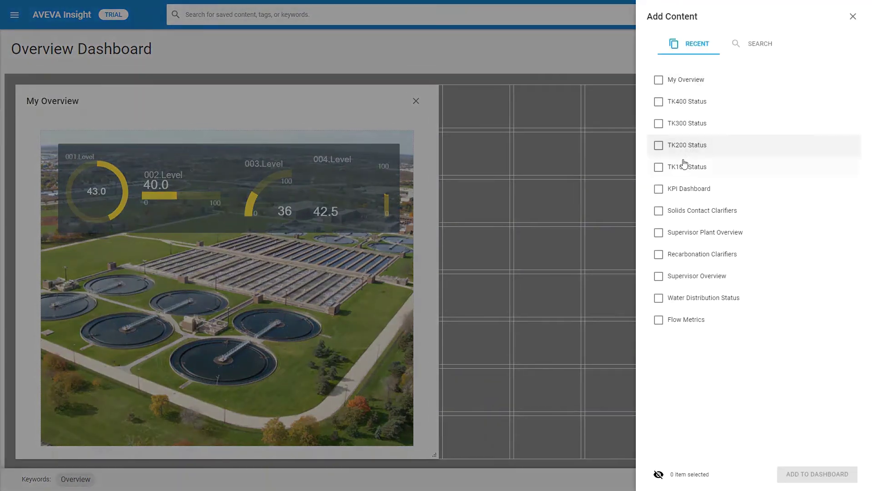
{"action": "left_click", "coordinate": [684, 165]}
{"action": "left_click", "coordinate": [805, 473]}
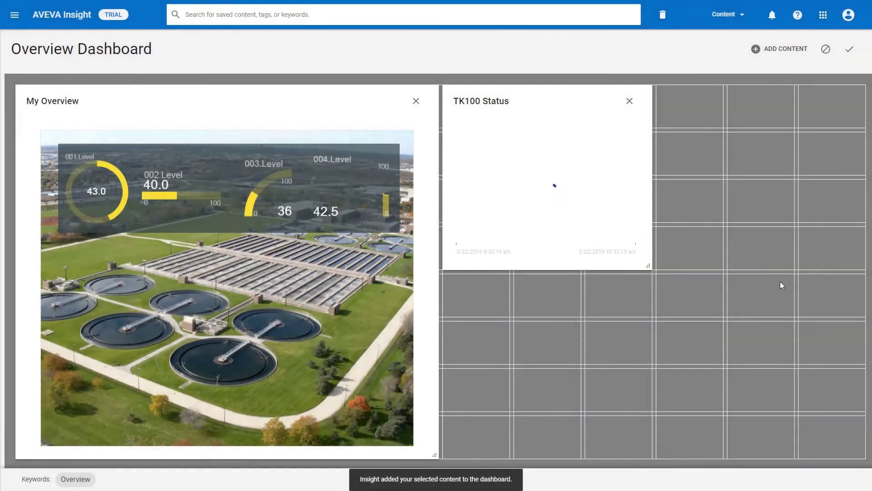
{"action": "left_click", "coordinate": [773, 50]}
{"action": "left_click", "coordinate": [687, 155]}
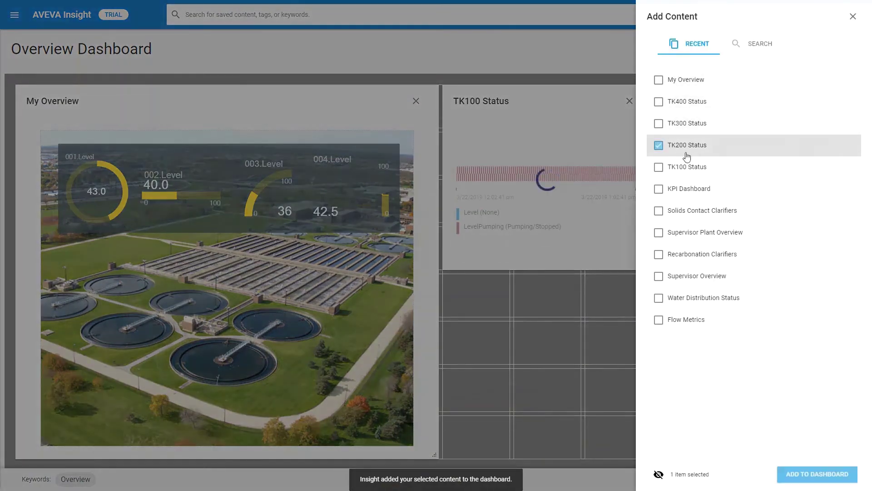
{"action": "left_click", "coordinate": [814, 473]}
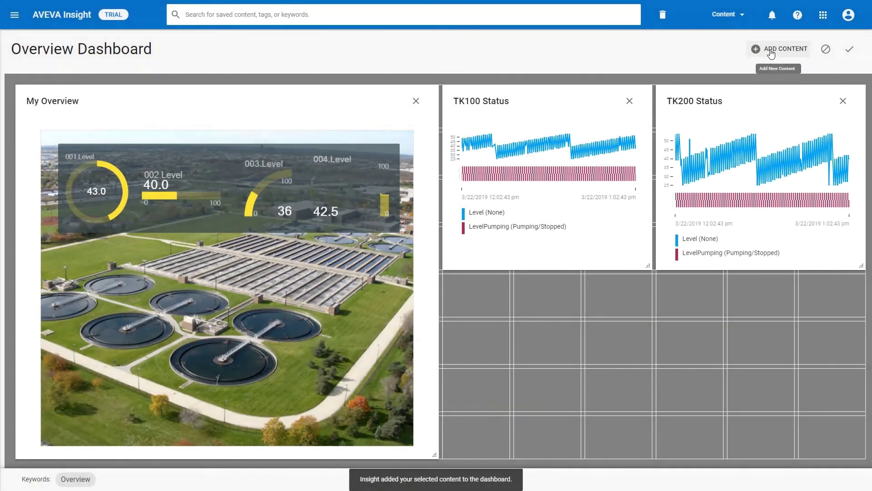
Add the TK300 Status and TK400 Status trends to the dashboard
{"action": "left_click", "coordinate": [771, 51]}
{"action": "left_click", "coordinate": [732, 122]}
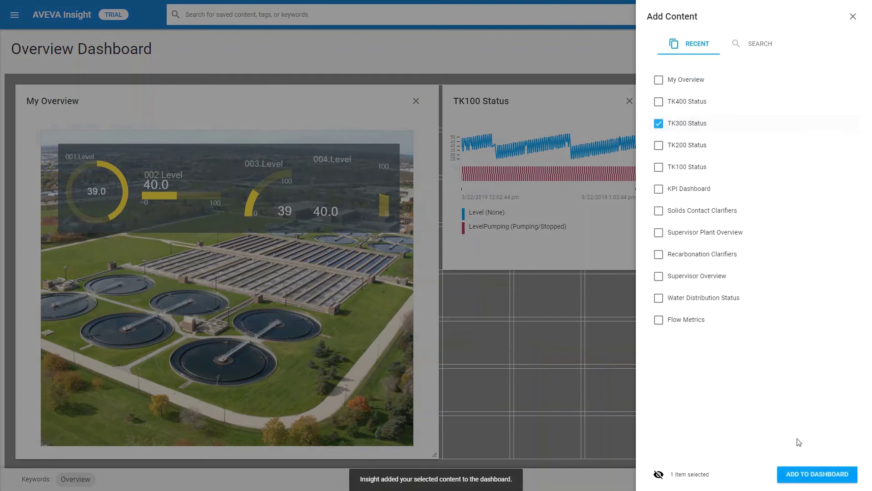
{"action": "left_click", "coordinate": [814, 474]}
{"action": "left_click", "coordinate": [771, 51]}
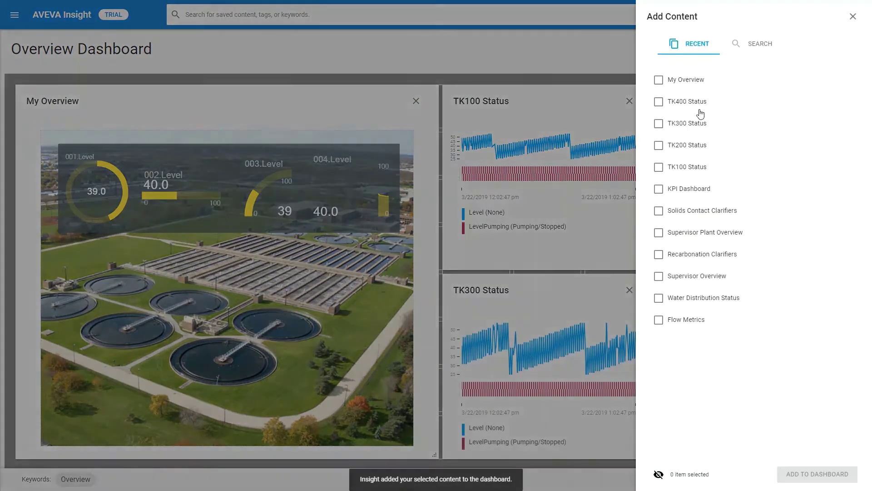
{"action": "left_click", "coordinate": [690, 102]}
{"action": "left_click", "coordinate": [807, 473]}
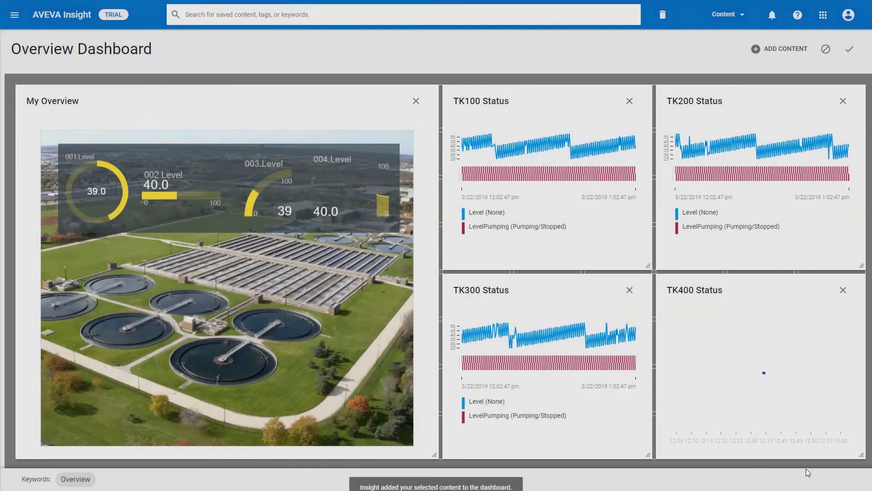
Finish editing and save the Overview Dashboard with visibility set to My Team
{"action": "left_click", "coordinate": [848, 50]}
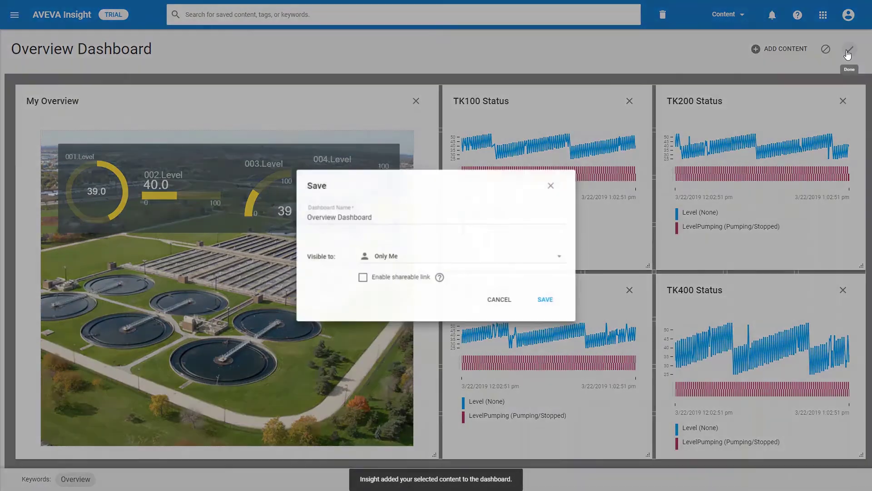
{"action": "left_click", "coordinate": [424, 257]}
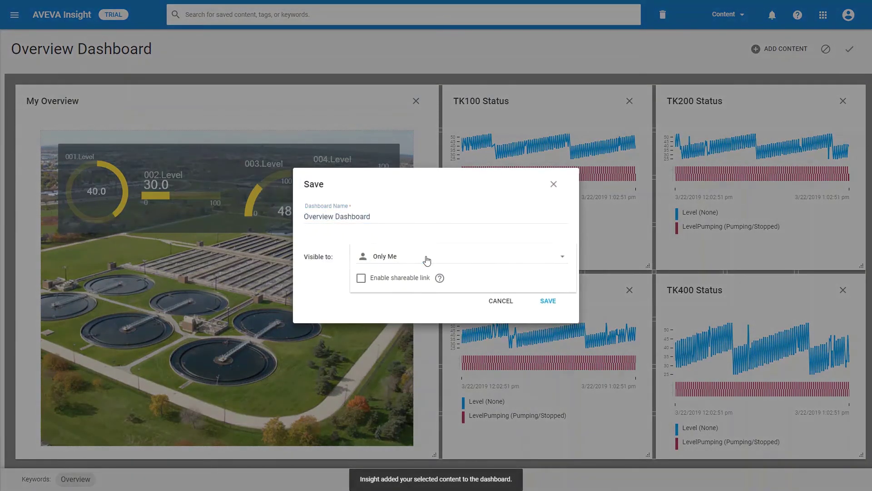
{"action": "left_click", "coordinate": [417, 276]}
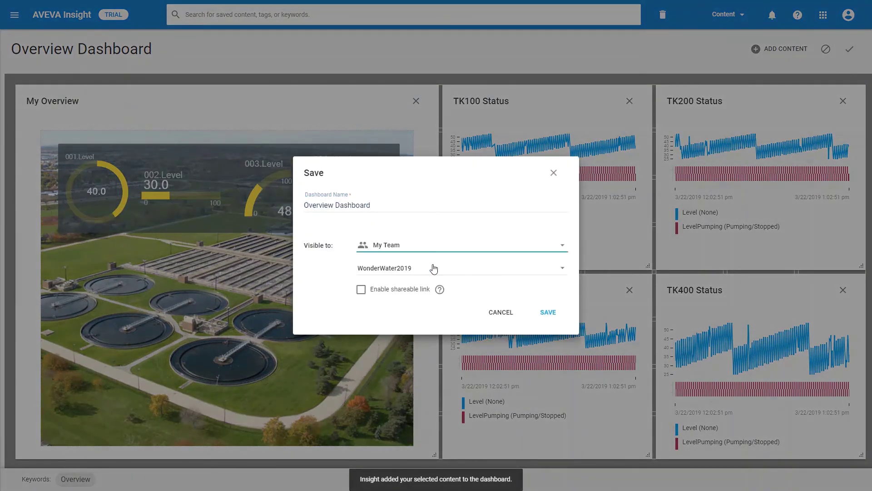
{"action": "left_click", "coordinate": [541, 313]}
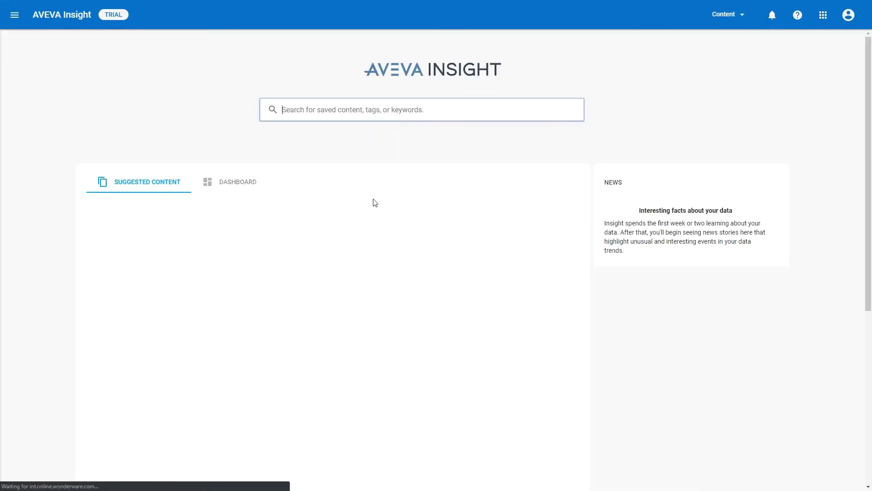
Open the SCADA Dashboard from the dashboard list, then switch to the Supervisor Dashboard
{"action": "left_click", "coordinate": [263, 185]}
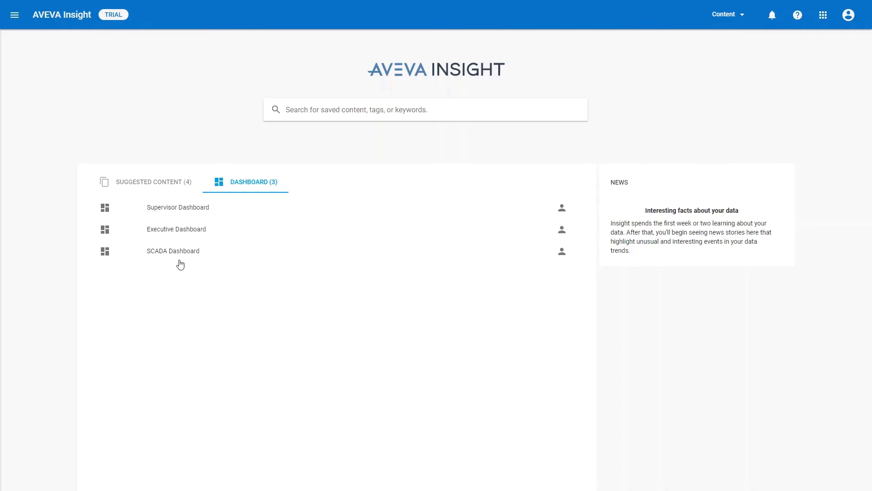
{"action": "left_click", "coordinate": [182, 257]}
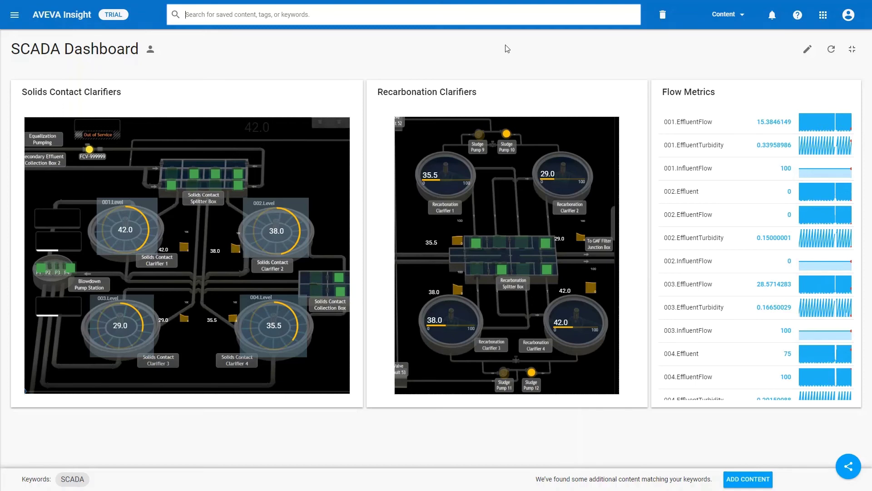
{"action": "left_click", "coordinate": [724, 17]}
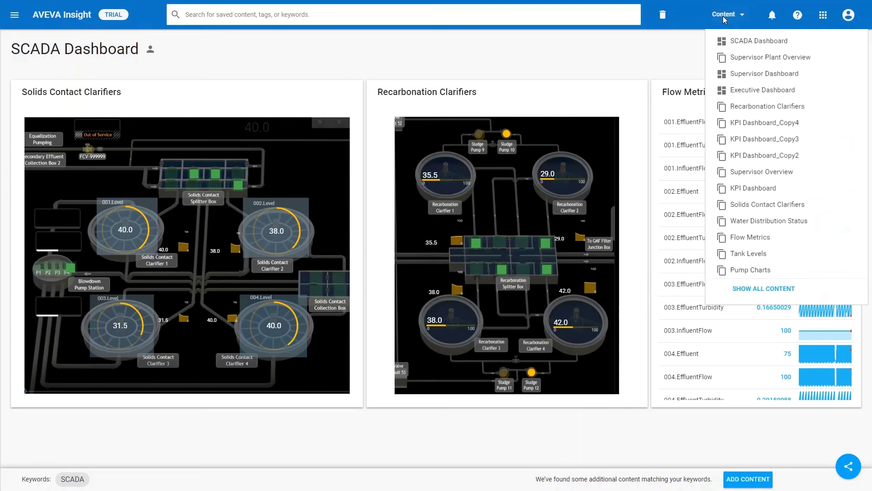
{"action": "left_click", "coordinate": [736, 75]}
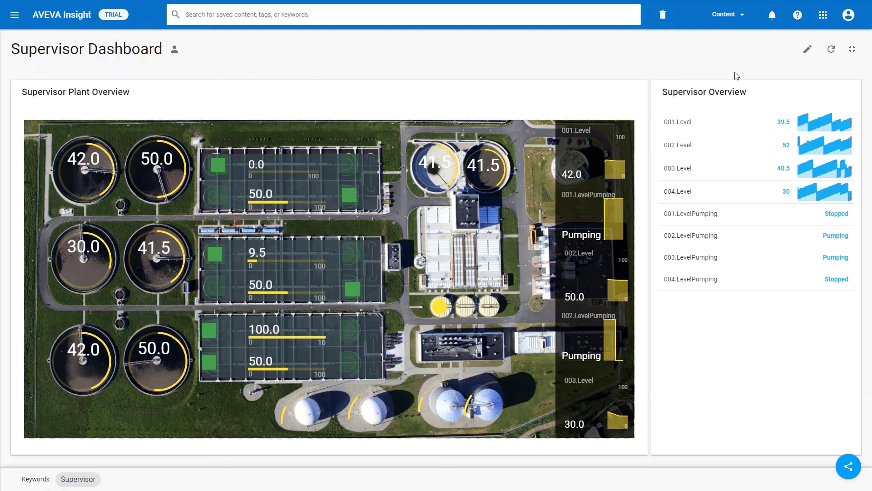
With the Supervisor Dashboard loaded, open the Content dropdown to list recent content
{"action": "left_click", "coordinate": [730, 15]}
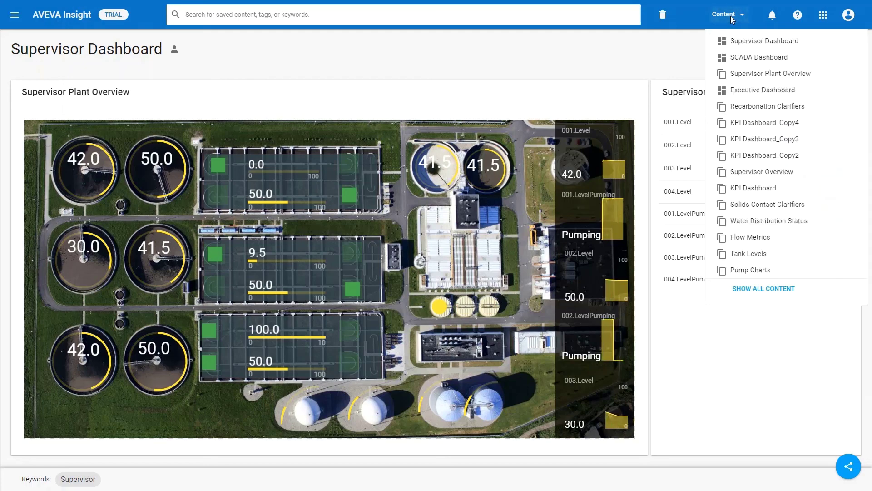